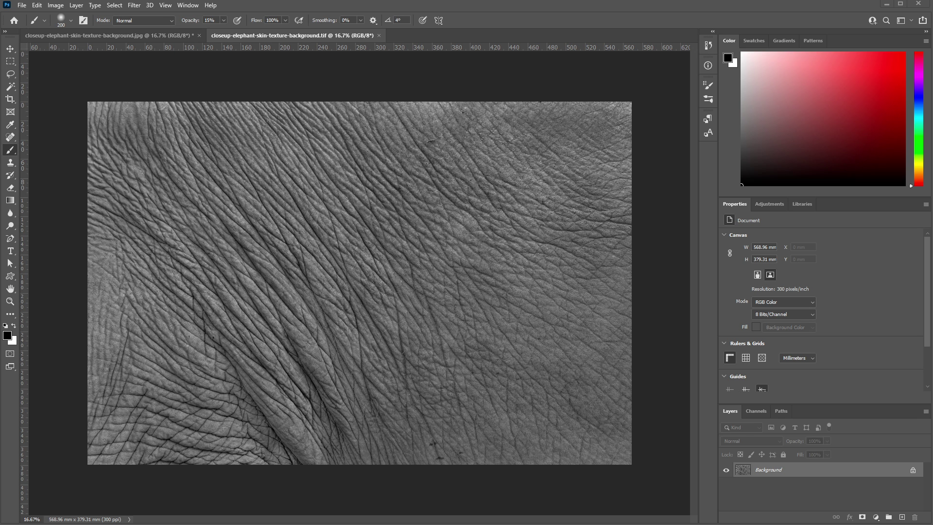
Duplicate the colour elephant-skin JPG's Background into Layer 1 and bring up the High Pass filter.
left_click(145, 37)
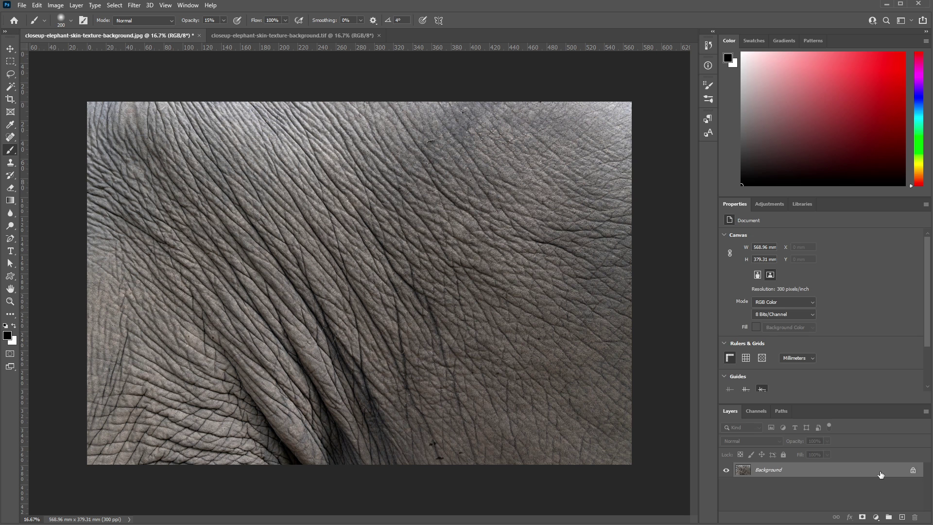
key("ctrl+j")
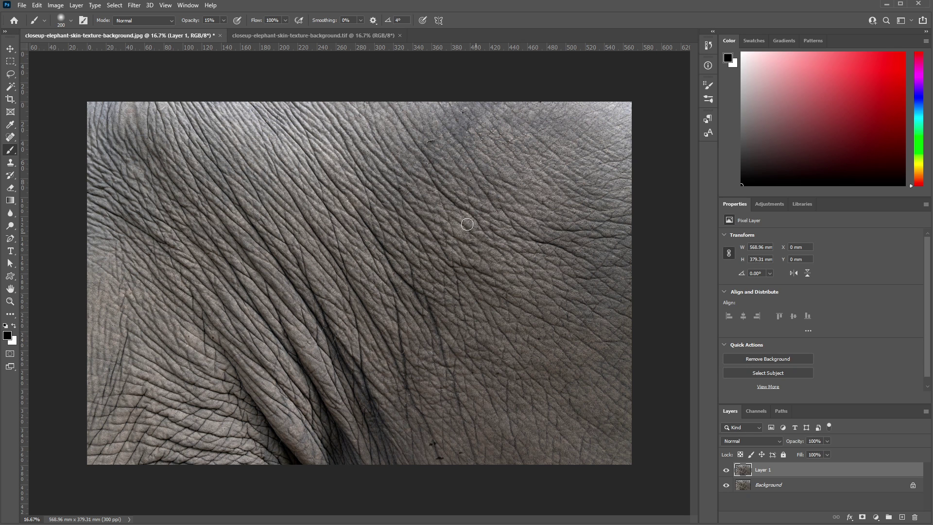
left_click(136, 5)
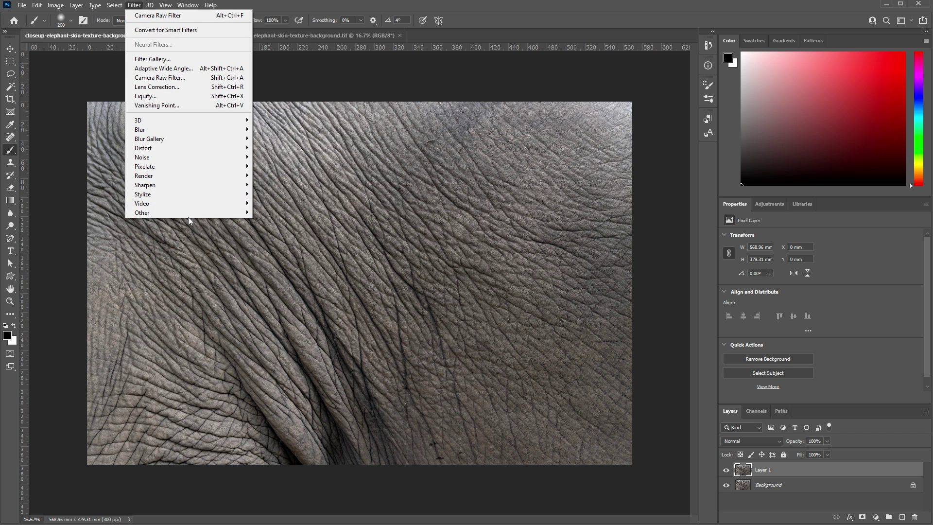
mouse_move(188, 214)
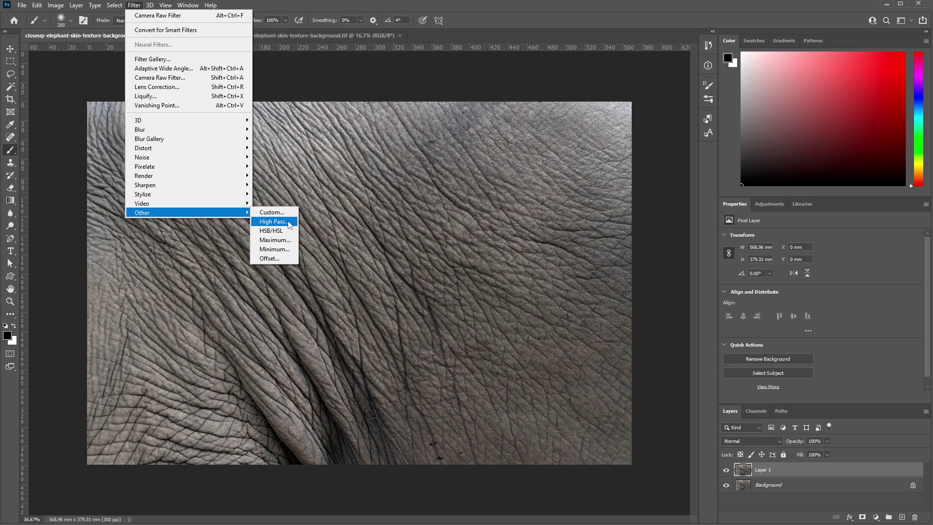
left_click(273, 221)
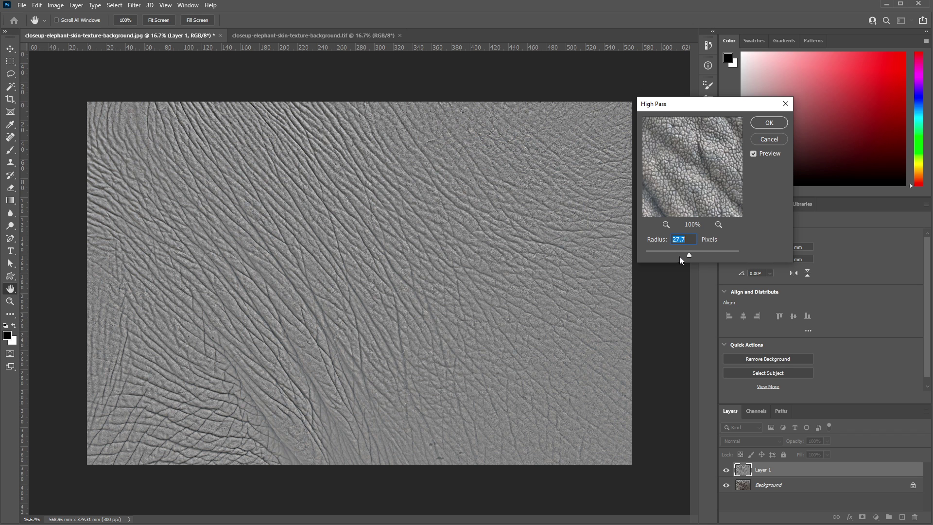
Settle the High Pass radius at 27.7 pixels and apply it to Layer 1.
left_click_drag(690, 256, 700, 257)
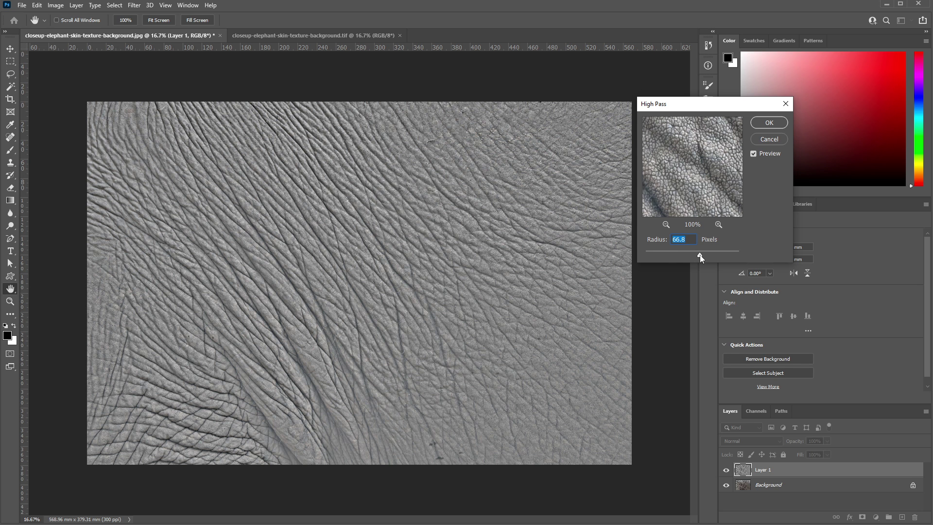
left_click_drag(697, 258, 691, 258)
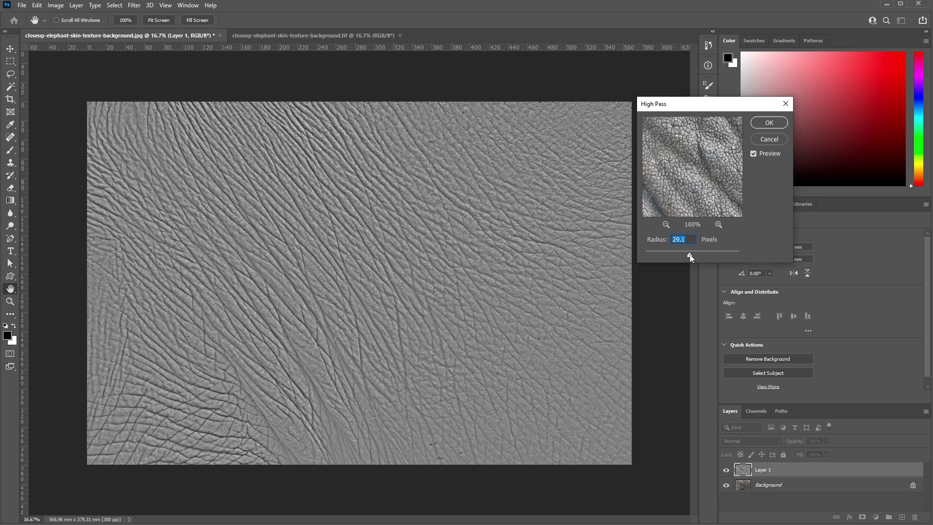
left_click_drag(689, 254, 678, 257)
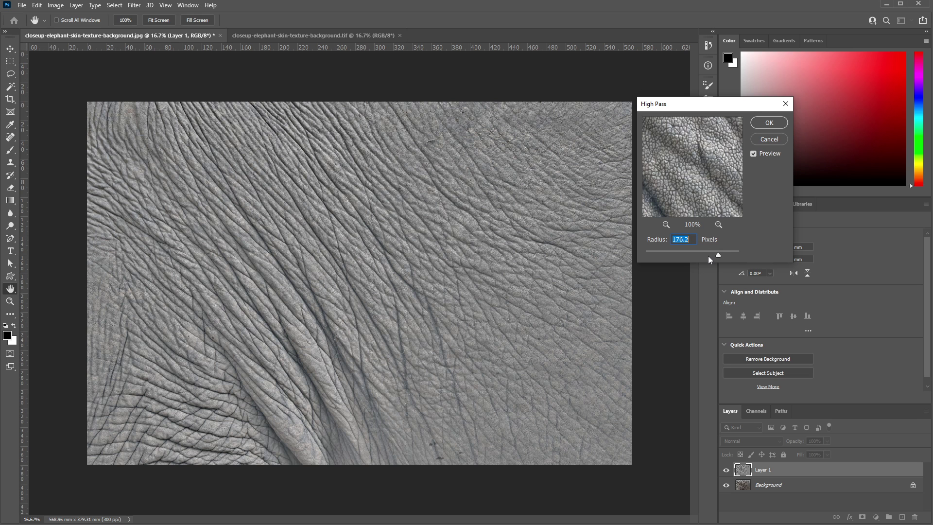
left_click_drag(705, 252, 689, 254)
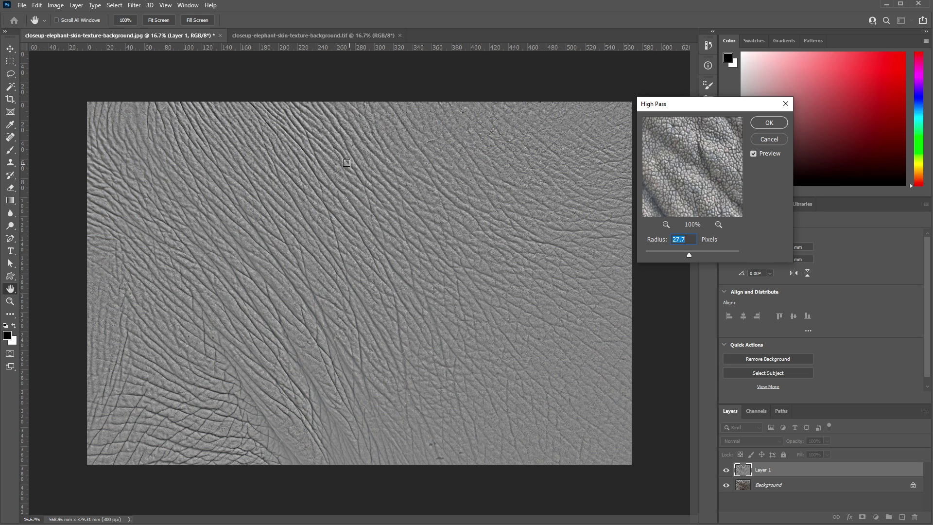
left_click(768, 123)
key("b")
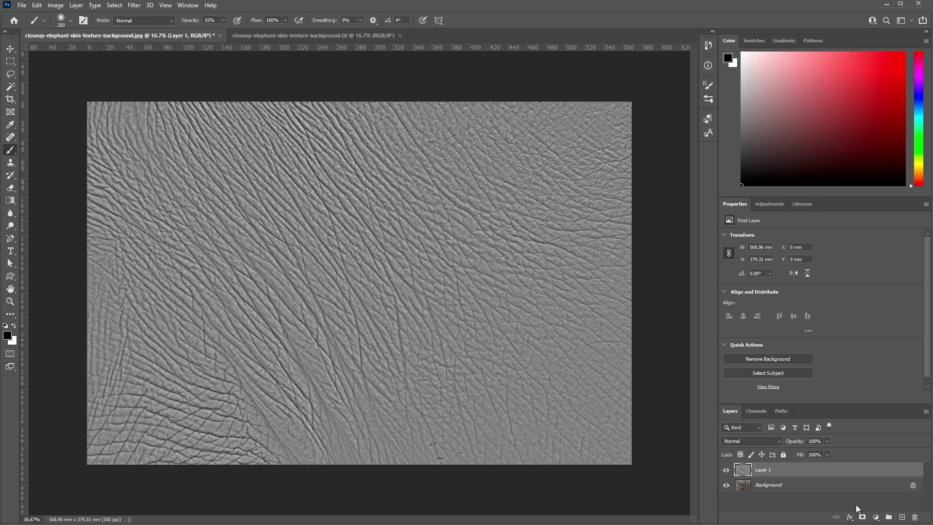
Convert Layer 1 to a smart object and apply Camera Raw with Highlights at -100.
right_click(860, 469)
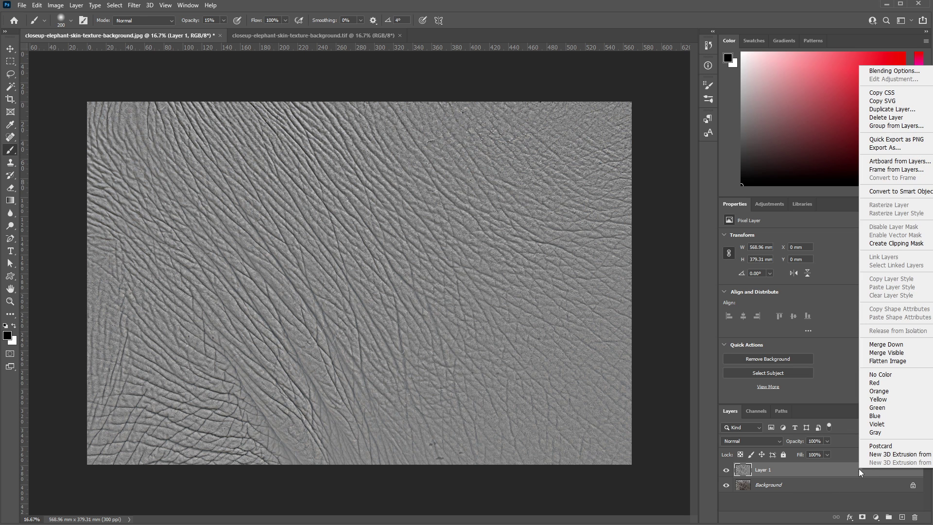
left_click(910, 192)
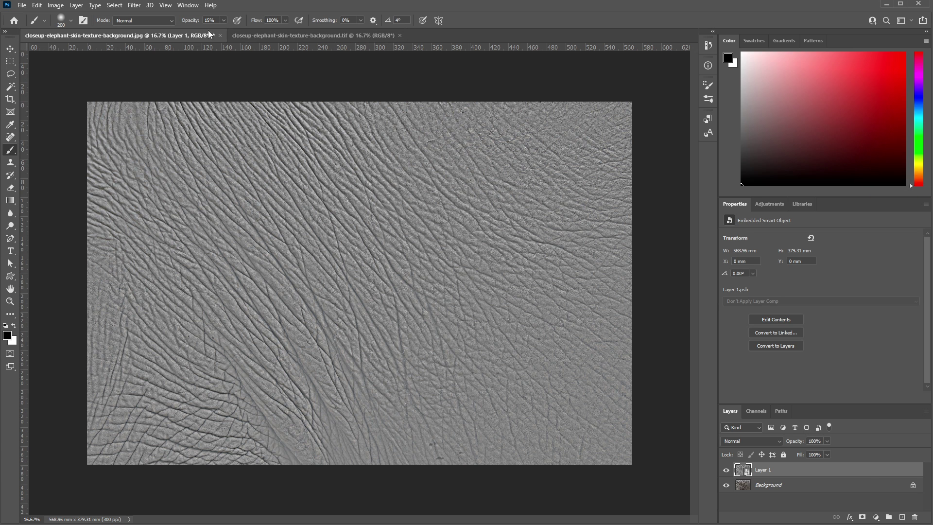
left_click(133, 6)
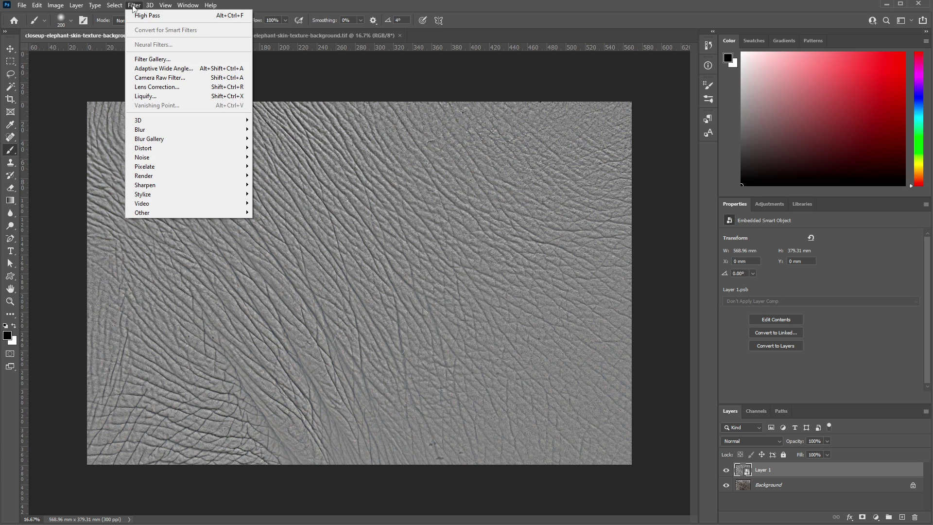
left_click(156, 78)
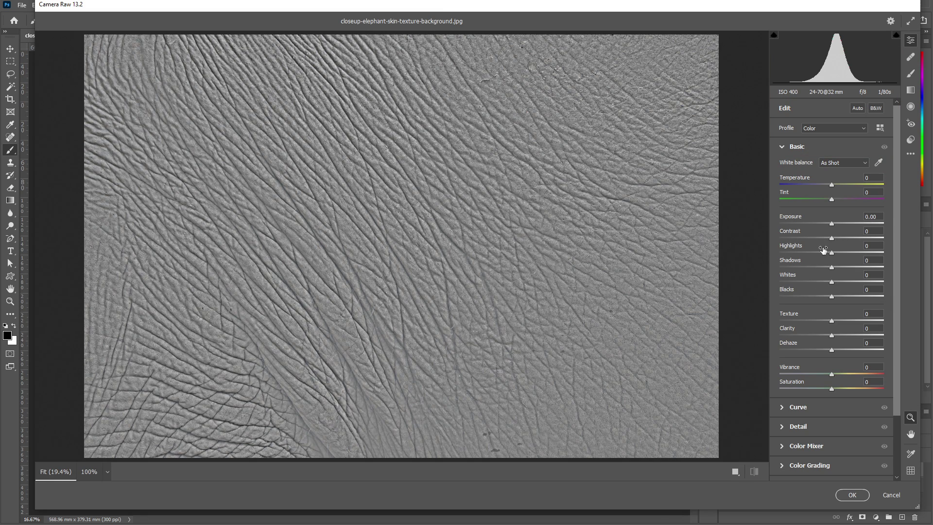
left_click_drag(832, 254, 748, 250)
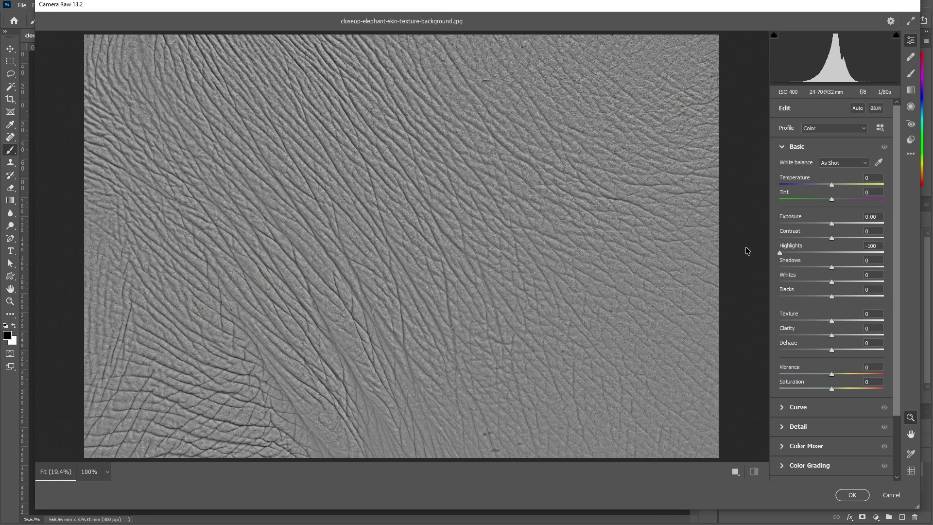
left_click(852, 495)
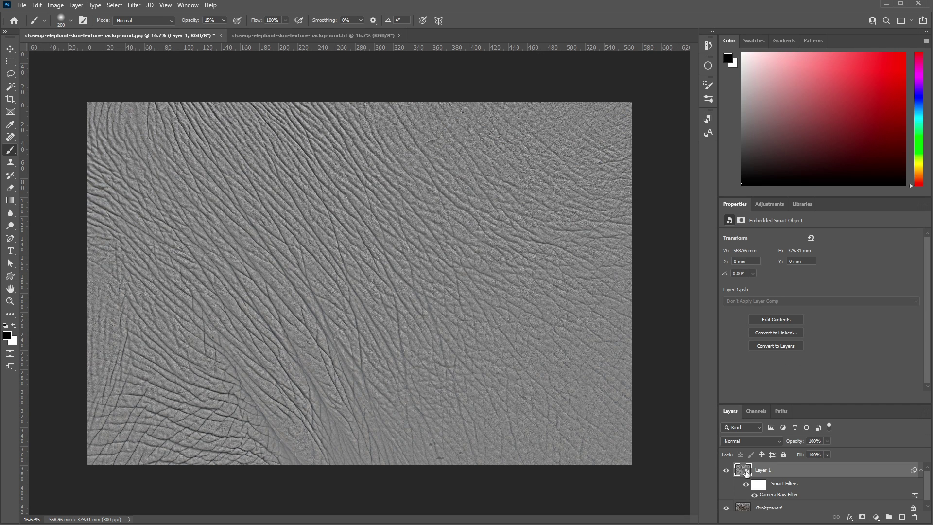
Turn the Camera Raw smart filter back on, then switch to the grayscale elephant-skin TIF.
left_click(746, 485)
left_click(348, 33)
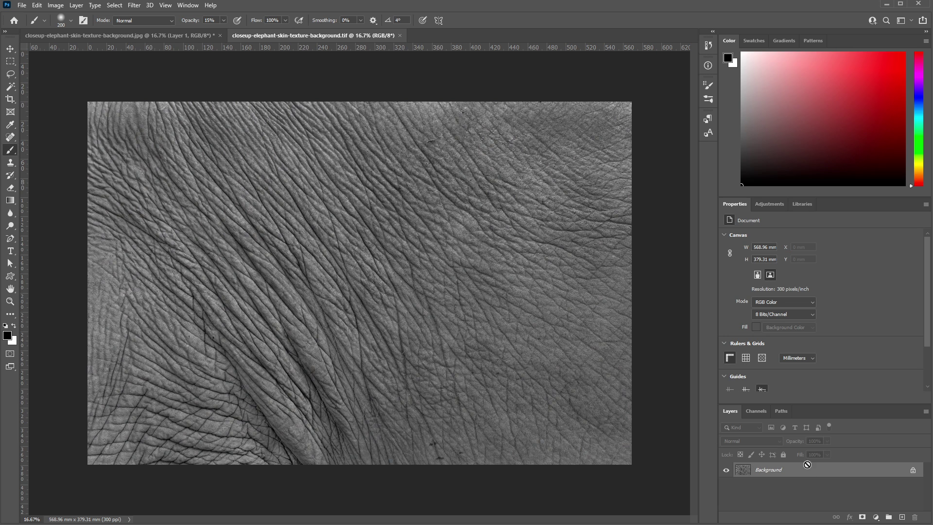
Select the whole TIF canvas and paste it into the JPG as Layer 2 above Layer 1.
key("ctrl+a")
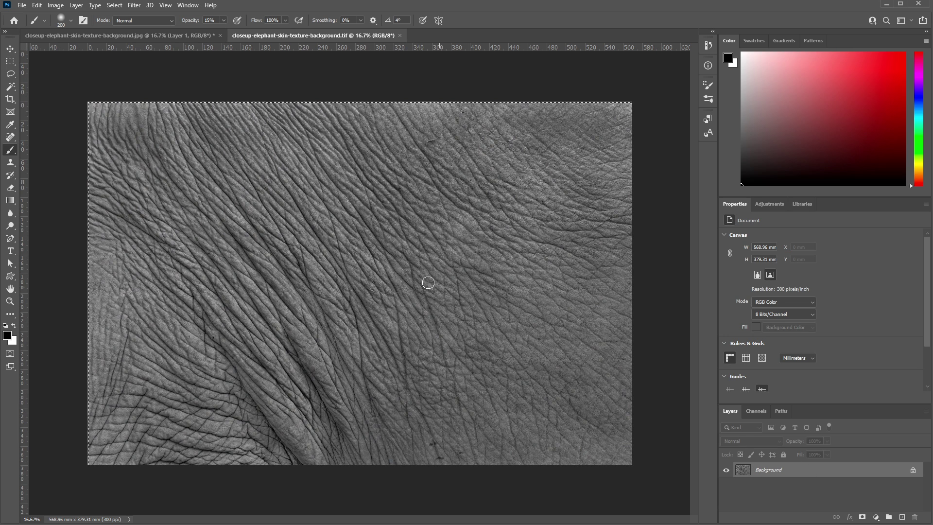
left_click(187, 35)
key("ctrl+v")
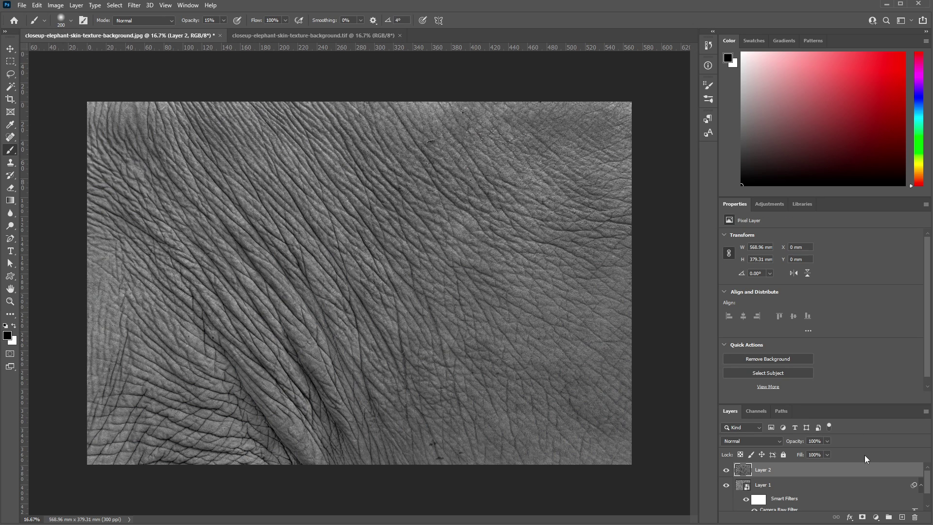
Try Lighten and other blend modes on Layer 2, then keep it in Normal mode.
left_click(781, 441)
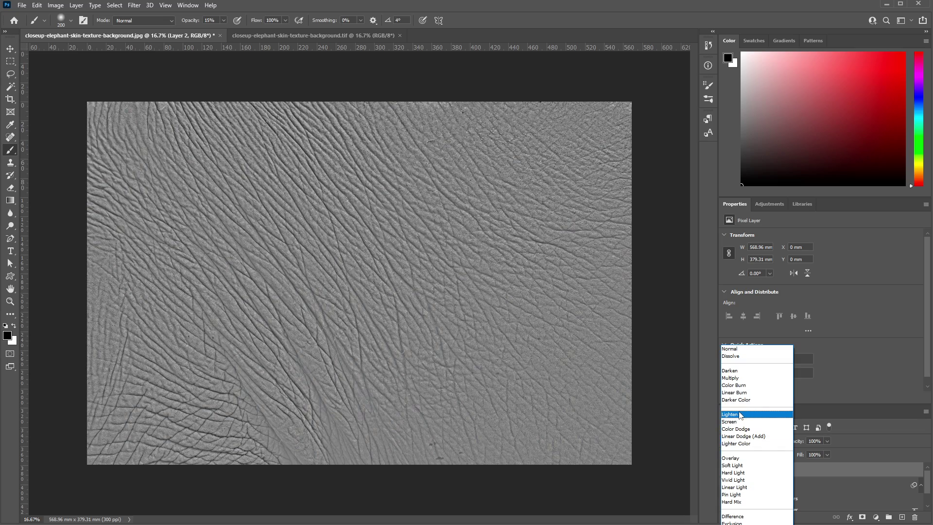
left_click(740, 413)
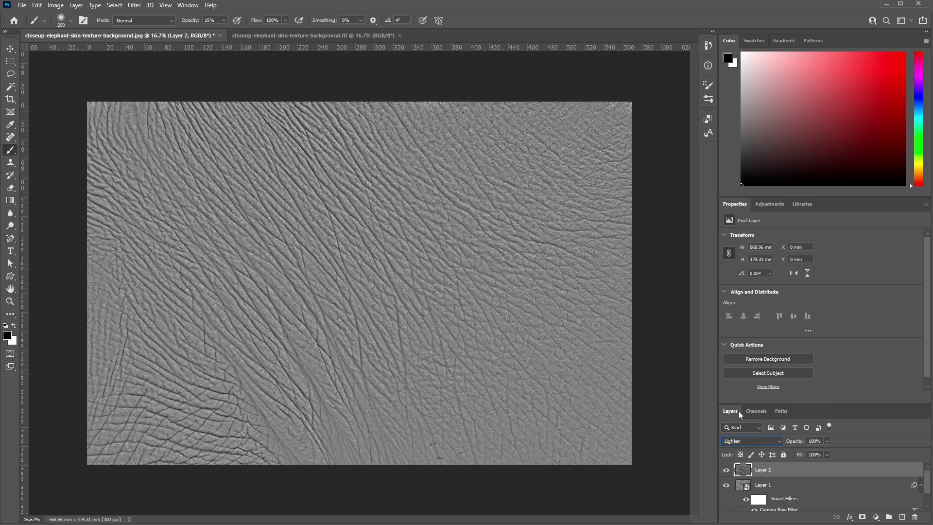
left_click(774, 437)
left_click(774, 437)
left_click(727, 470)
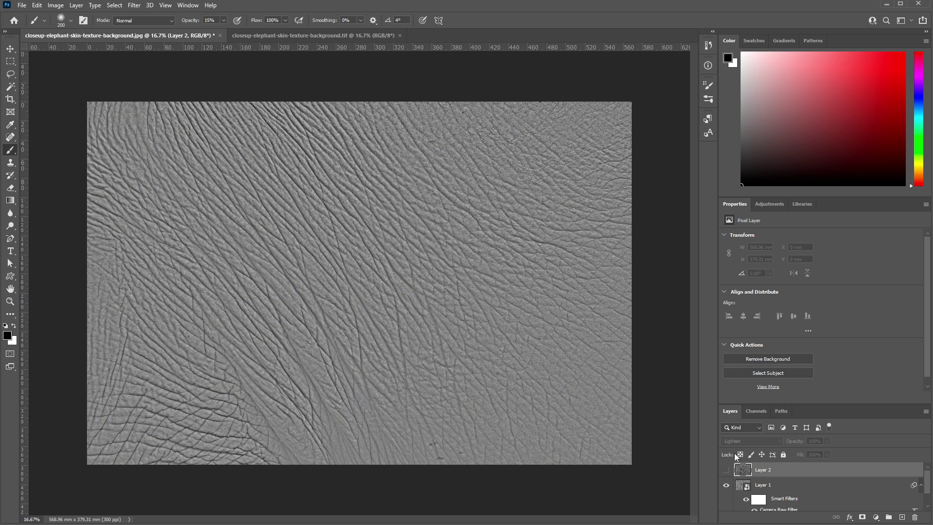
left_click(727, 470)
left_click(738, 442)
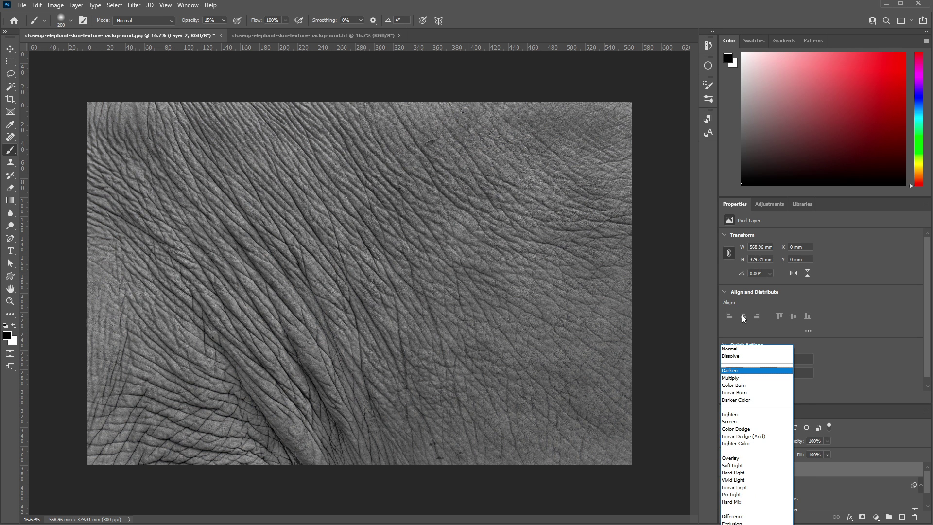
left_click(732, 349)
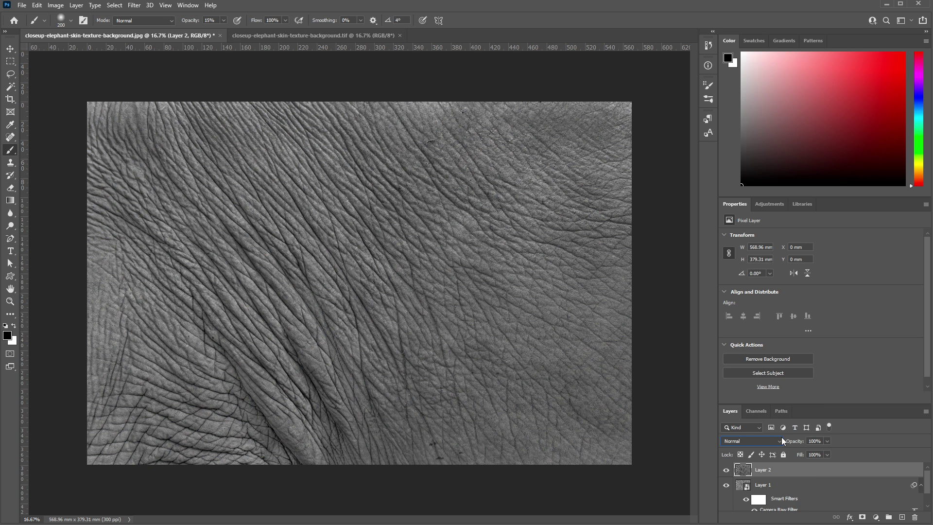
left_click(751, 441)
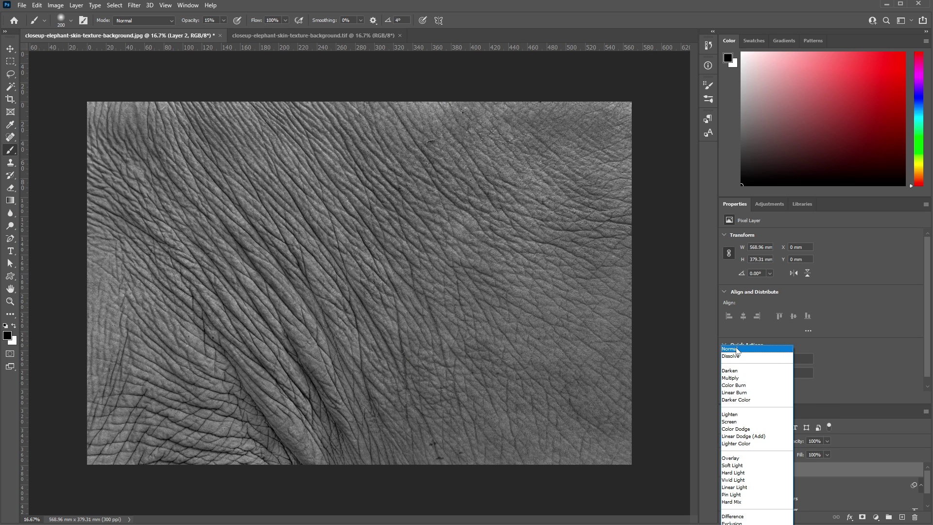
left_click(730, 349)
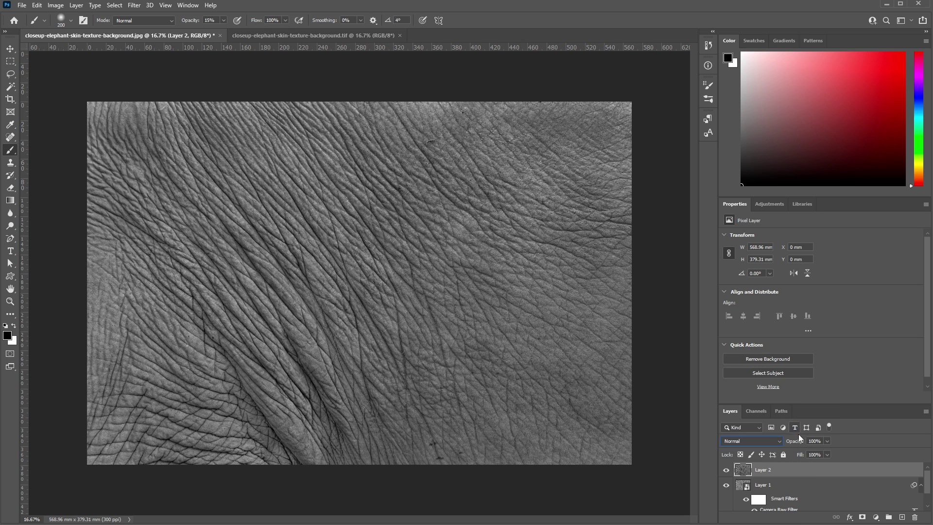
left_click(827, 442)
Lower Layer 2's opacity to about 61%, toggling its visibility to compare with the texture.
left_click(811, 452)
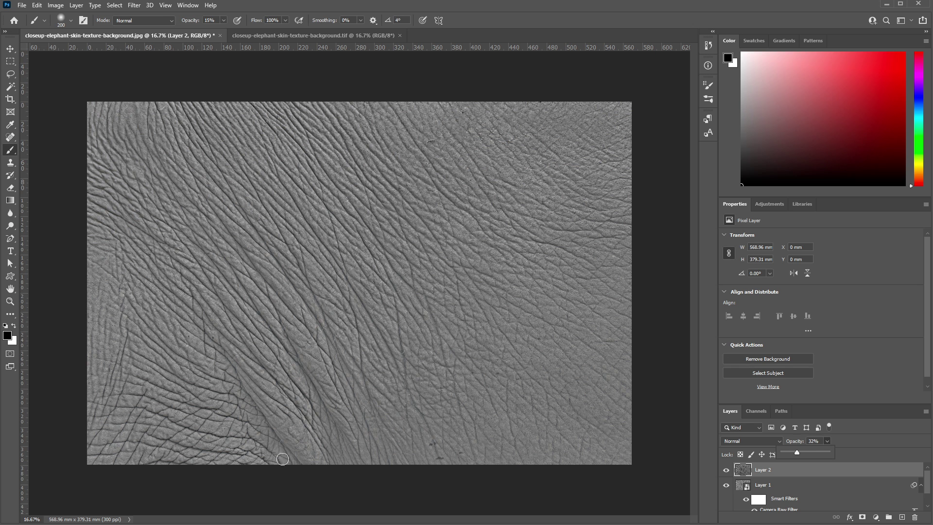
left_click(726, 470)
left_click(726, 470)
left_click(726, 470)
left_click(727, 470)
left_click(726, 470)
left_click(726, 471)
left_click(726, 472)
Set Layer 2 to 25% opacity, comparing it on and off against the flattened texture.
left_click(827, 441)
left_click(726, 471)
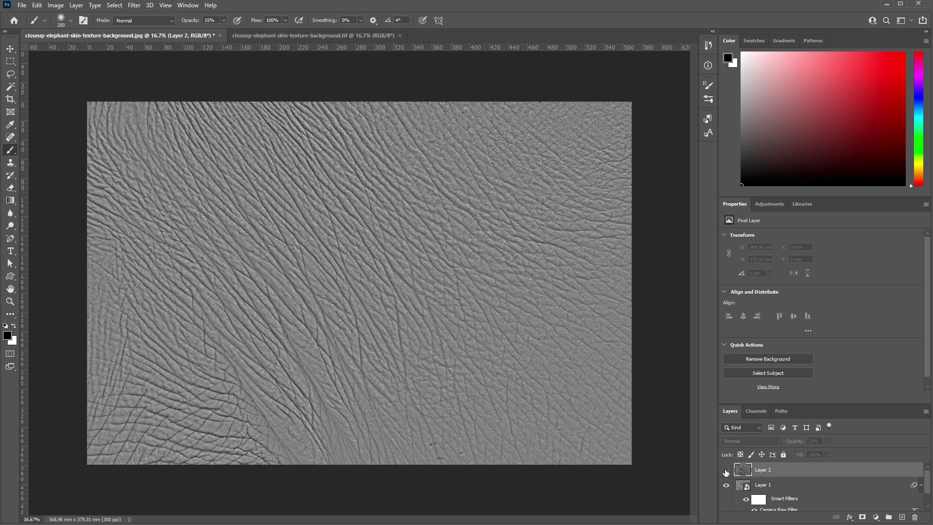
left_click(727, 472)
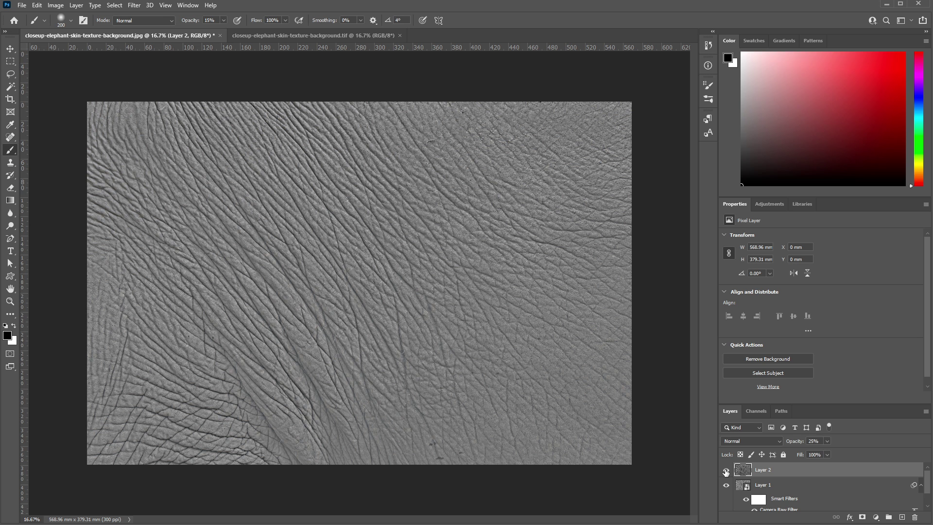
left_click(726, 472)
left_click(726, 472)
left_click(727, 471)
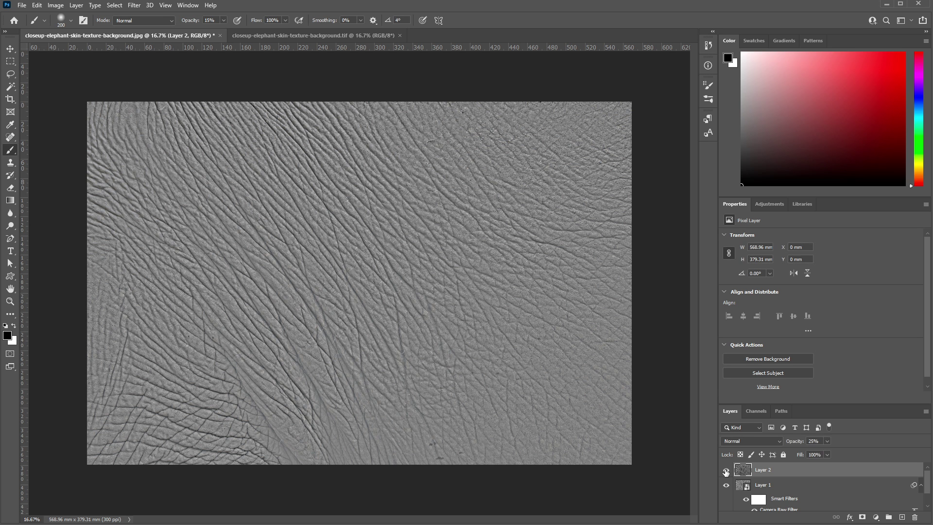
left_click(726, 472)
left_click(726, 472)
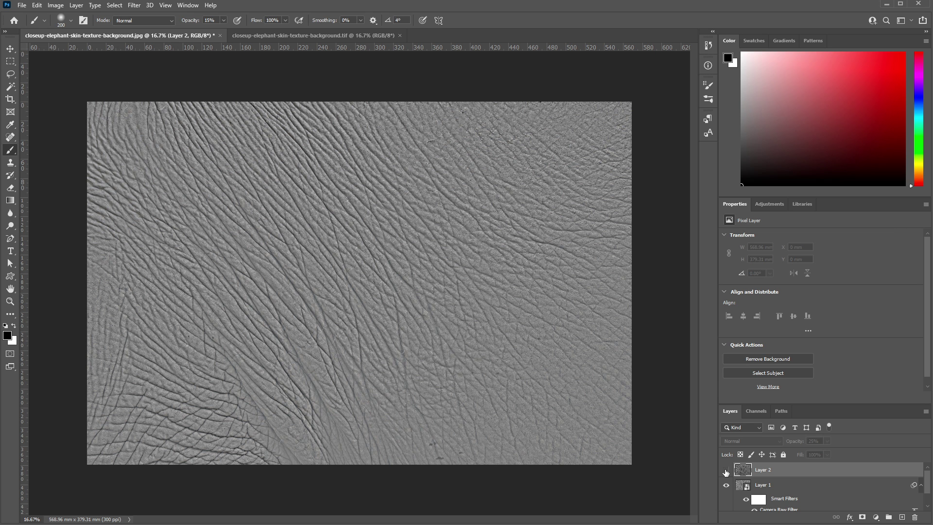
left_click(726, 471)
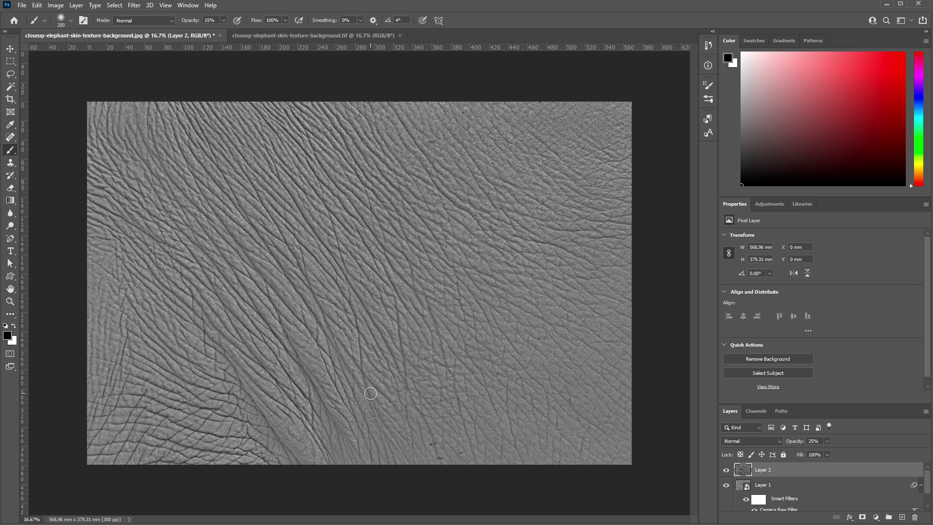
key("ctrl+shift+s")
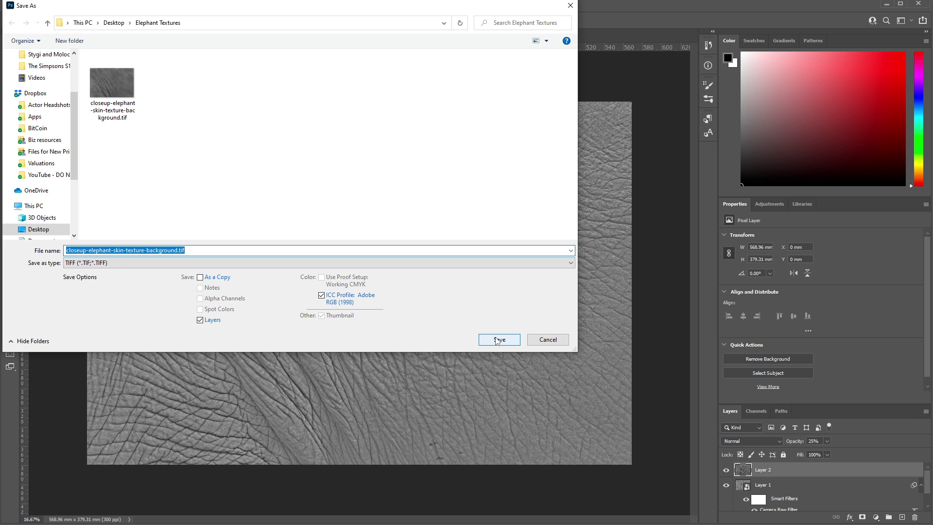
Attempt saving as TIFF over the existing file and dismiss the could-not-save error.
left_click(497, 340)
left_click(575, 248)
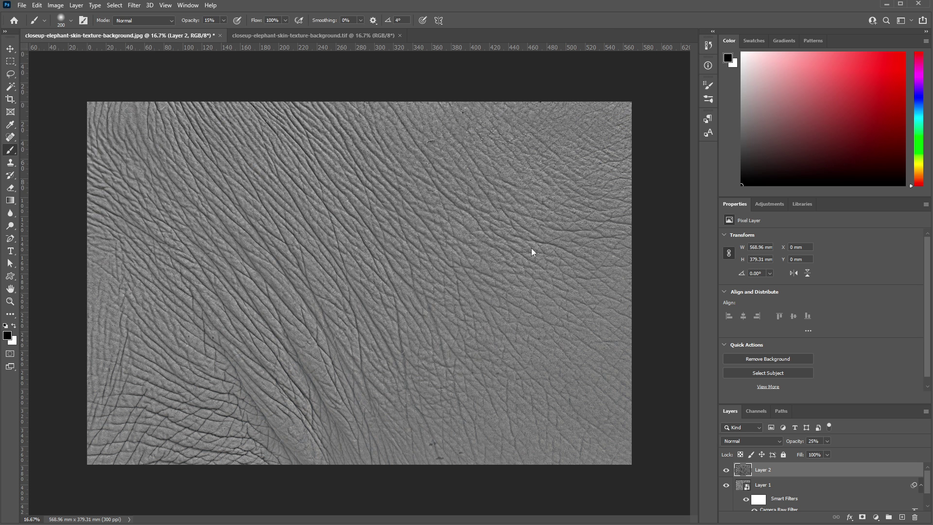
left_click(477, 206)
Close the open TIF document and save again over closeup-elephant-skin-texture-background.tif.
left_click(401, 35)
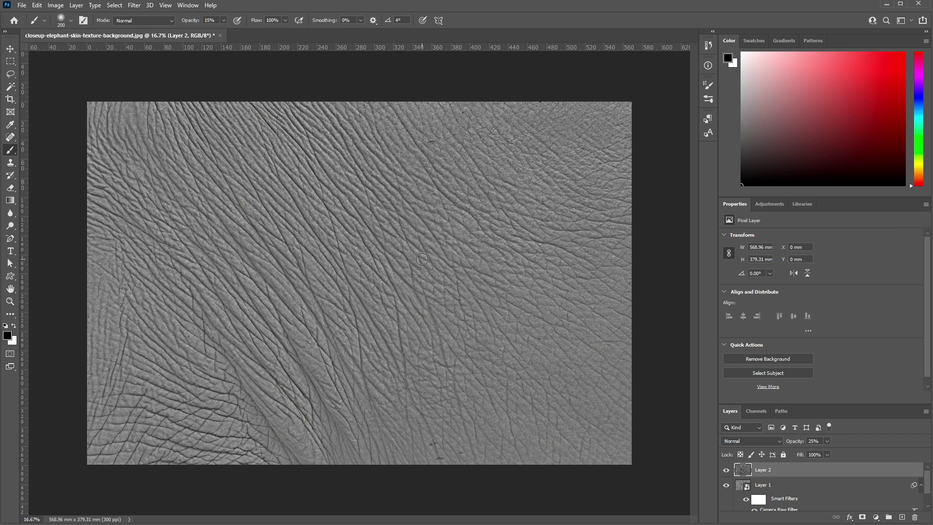
key("ctrl+shift+s")
left_click(137, 108)
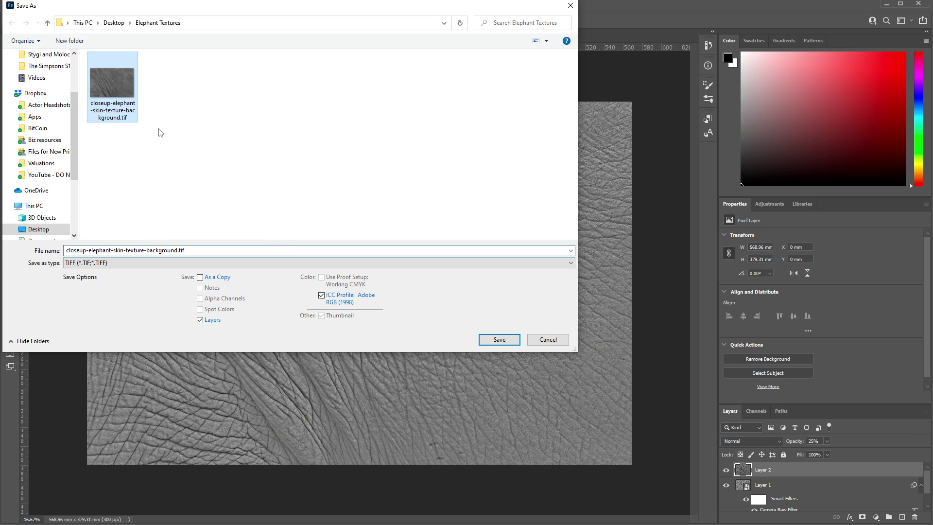
left_click(496, 339)
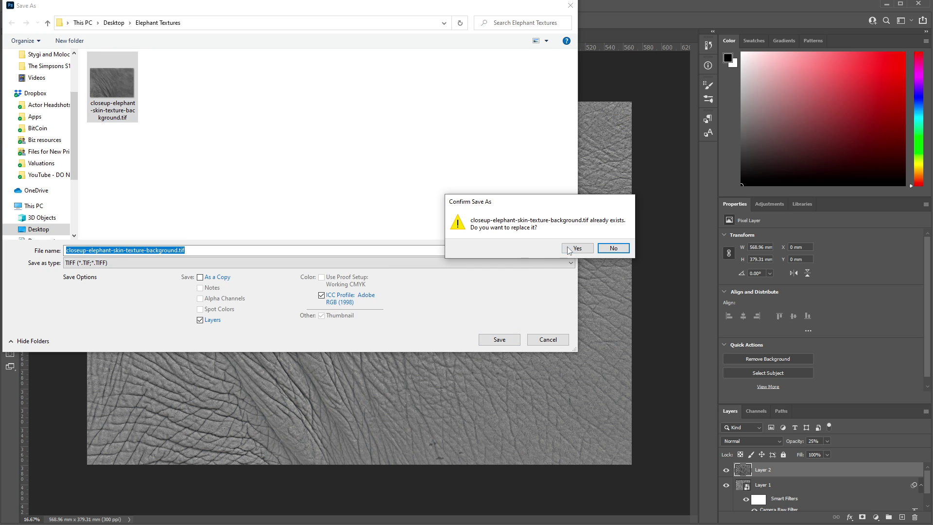